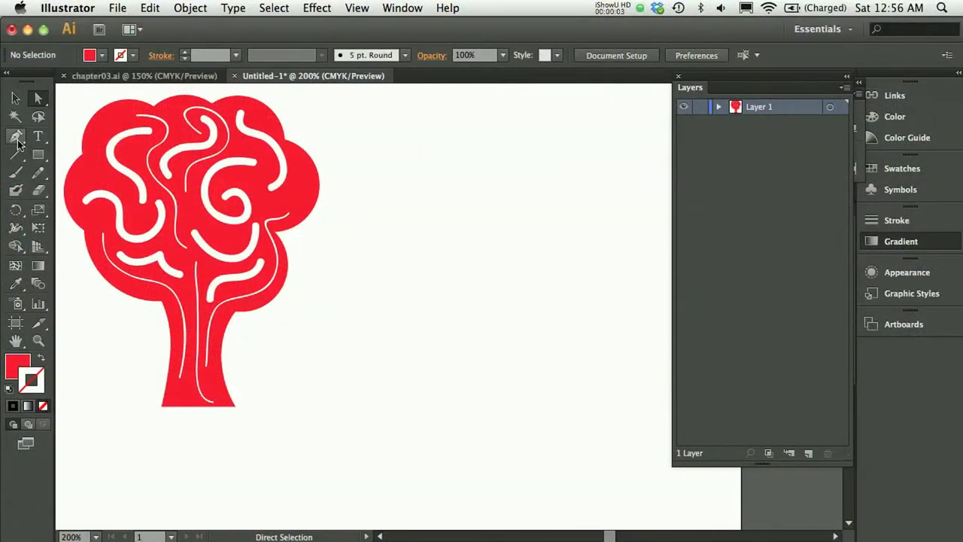
Tear the pen tools flyout off into a floating panel positioned below the artwork
left_click_drag(19, 143, 236, 164)
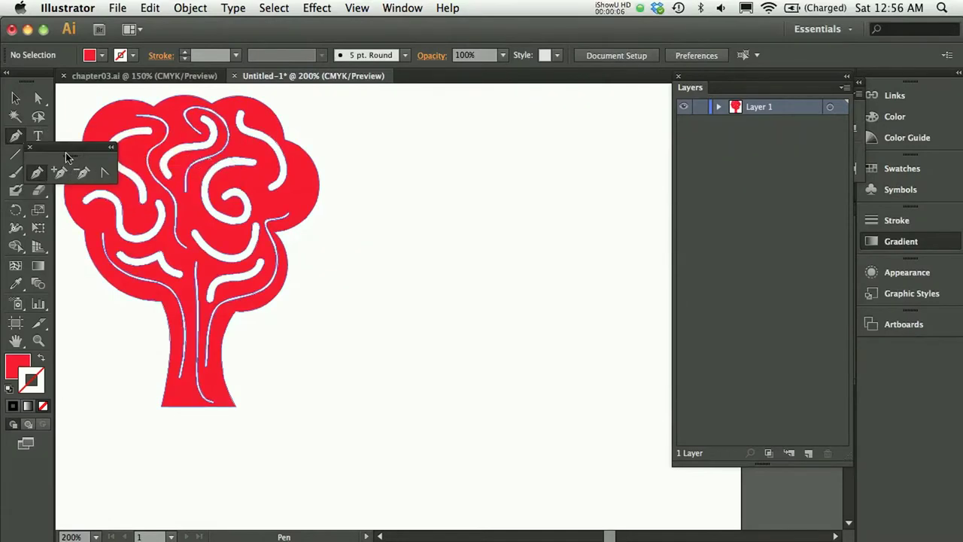
left_click_drag(64, 149, 204, 422)
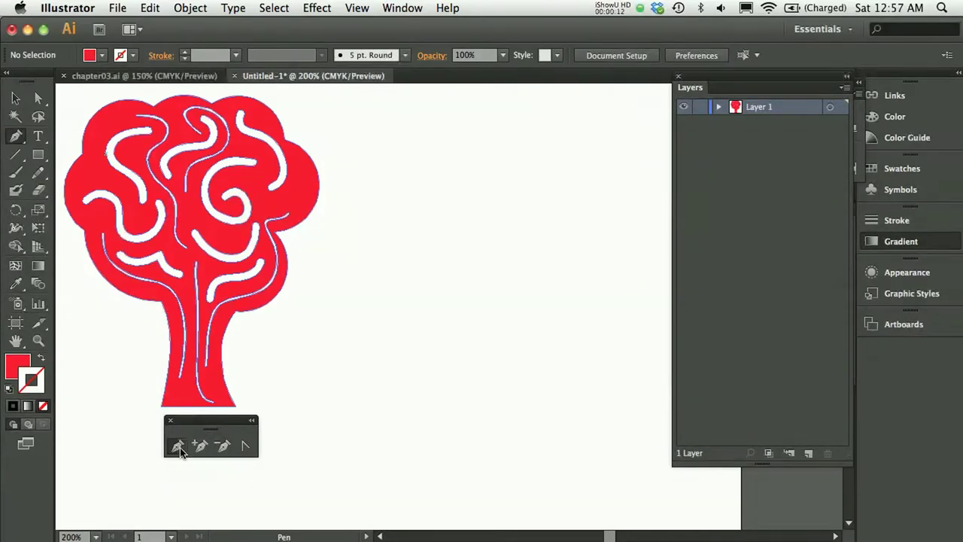
left_click(17, 137)
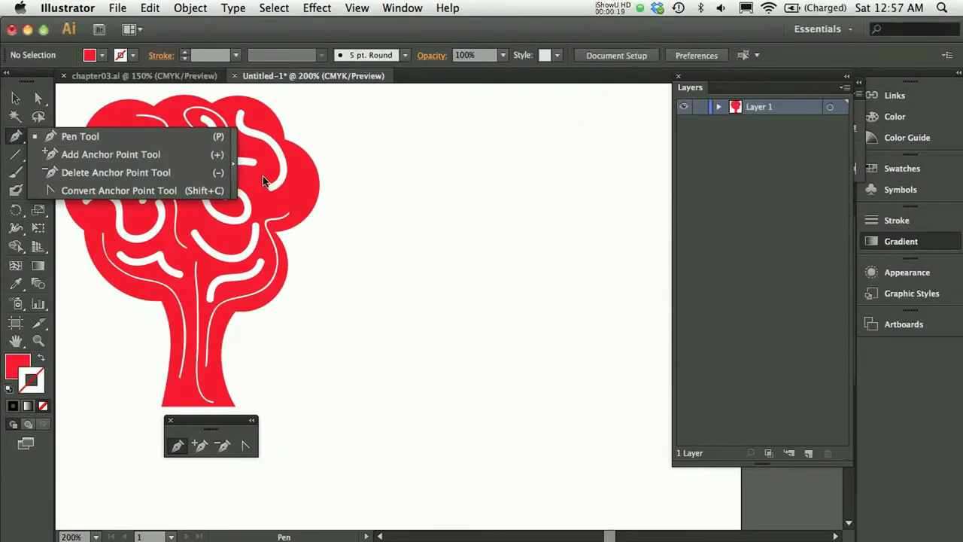
left_click_drag(215, 415, 209, 414)
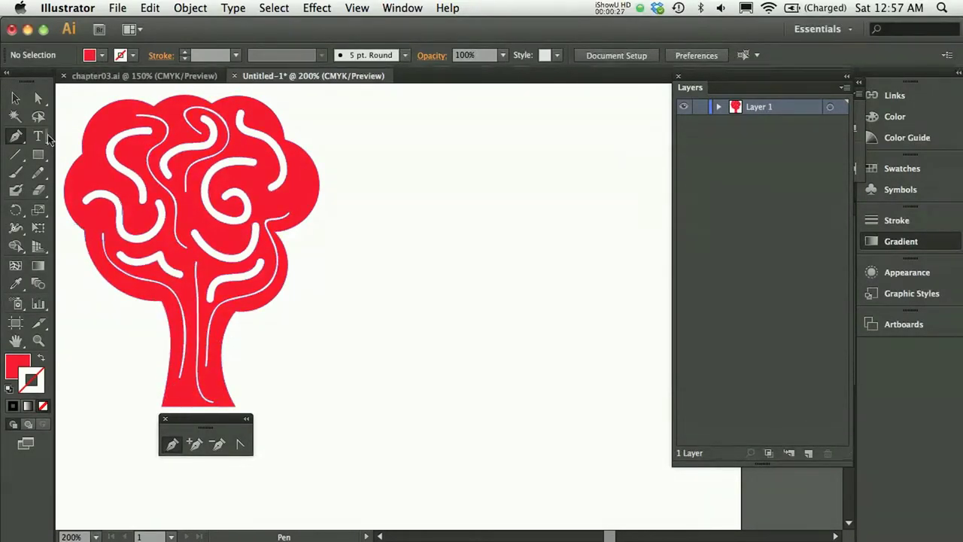
left_click(39, 155)
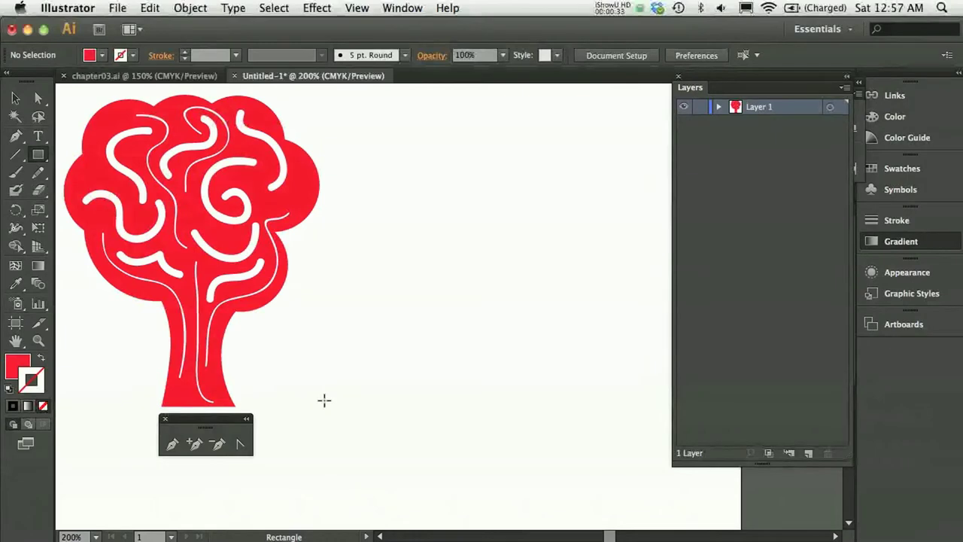
Draw a tall red rectangle just right of the tree trunk
left_click_drag(324, 399, 388, 287)
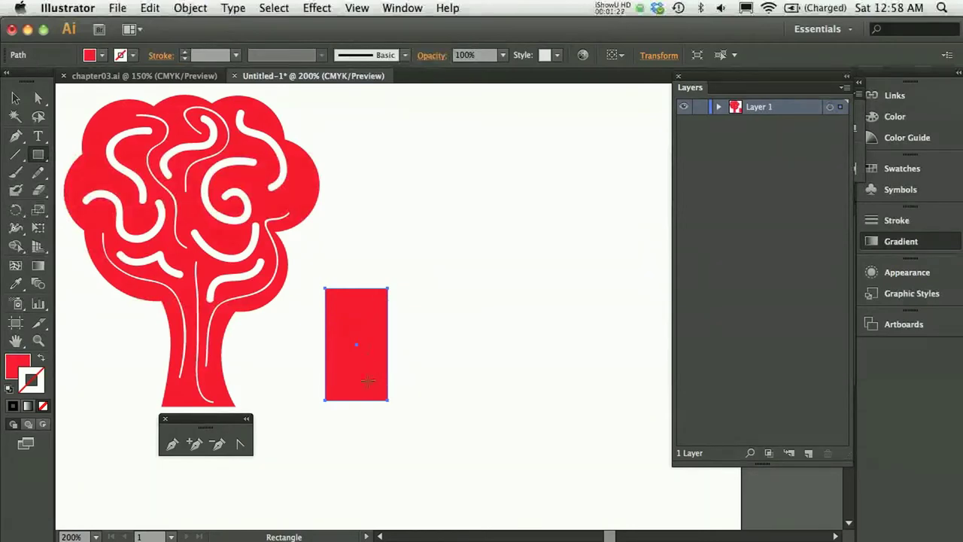
left_click(195, 444)
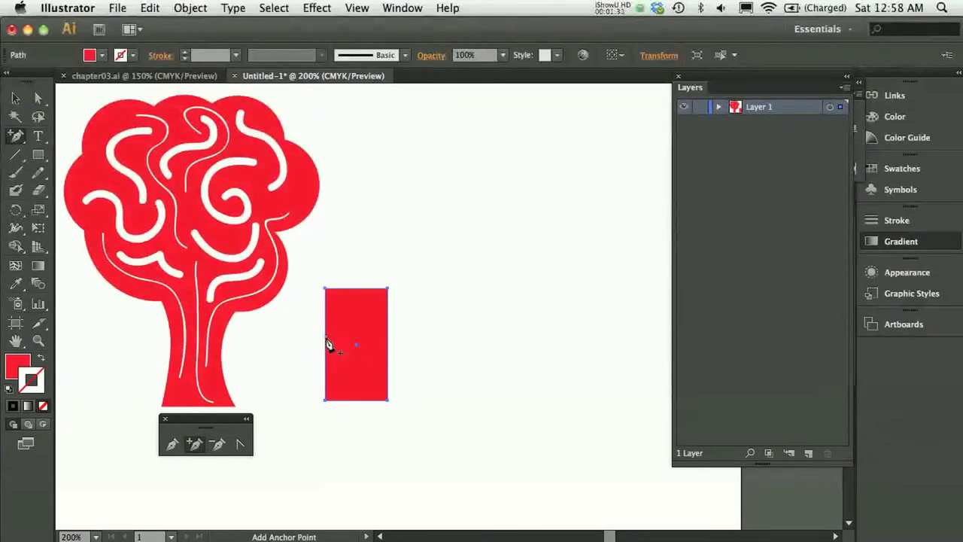
Add midpoints to both rectangle sides and drag the left one inward to pinch it
left_click(326, 343)
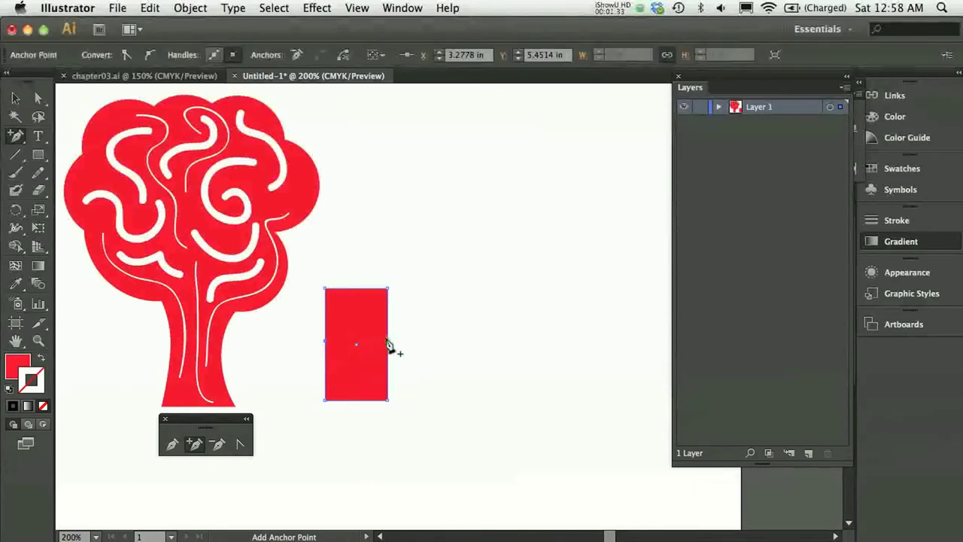
left_click(387, 344)
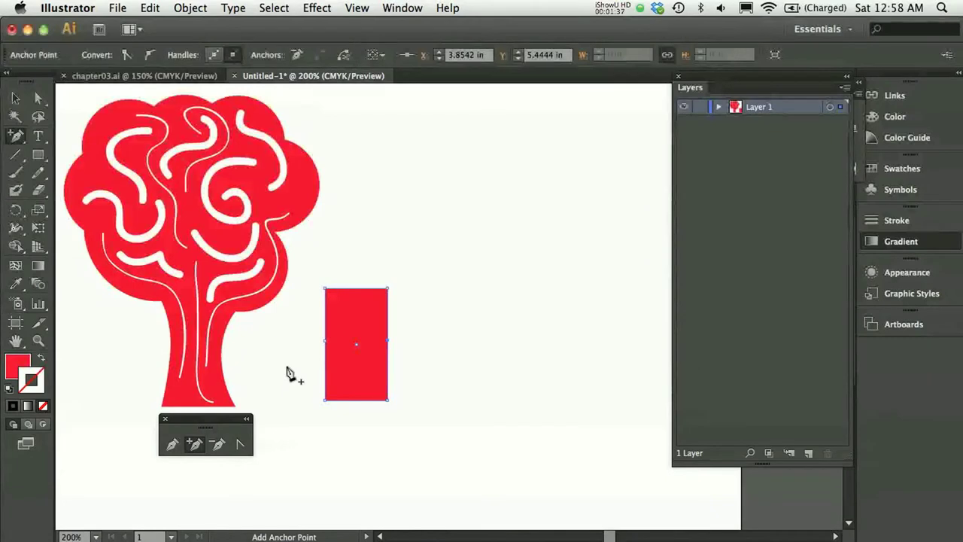
left_click(203, 335)
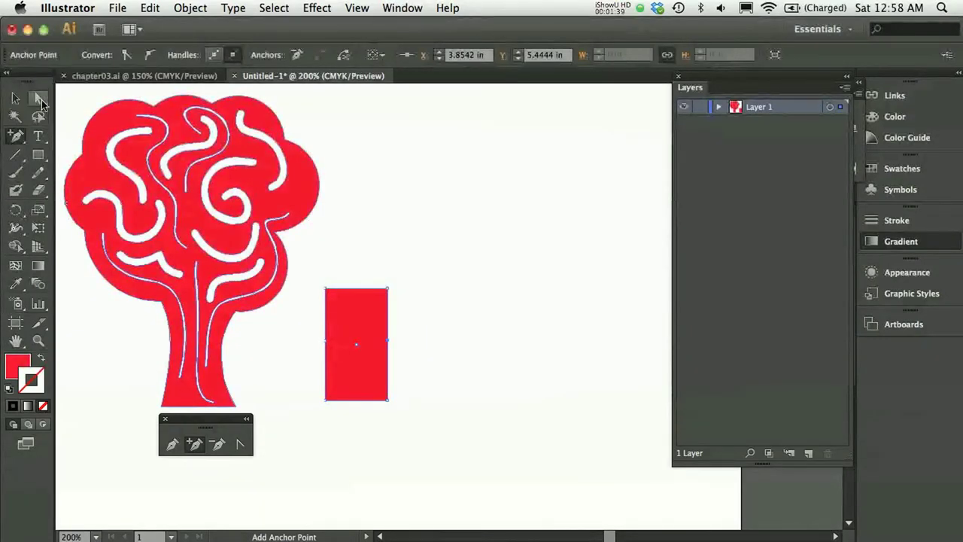
left_click(39, 98)
left_click(310, 275)
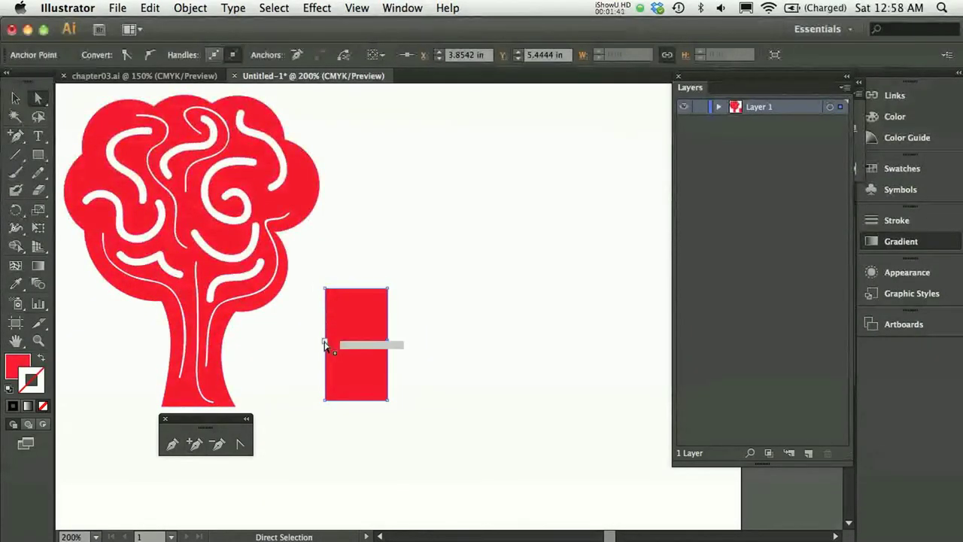
left_click_drag(326, 344, 378, 342)
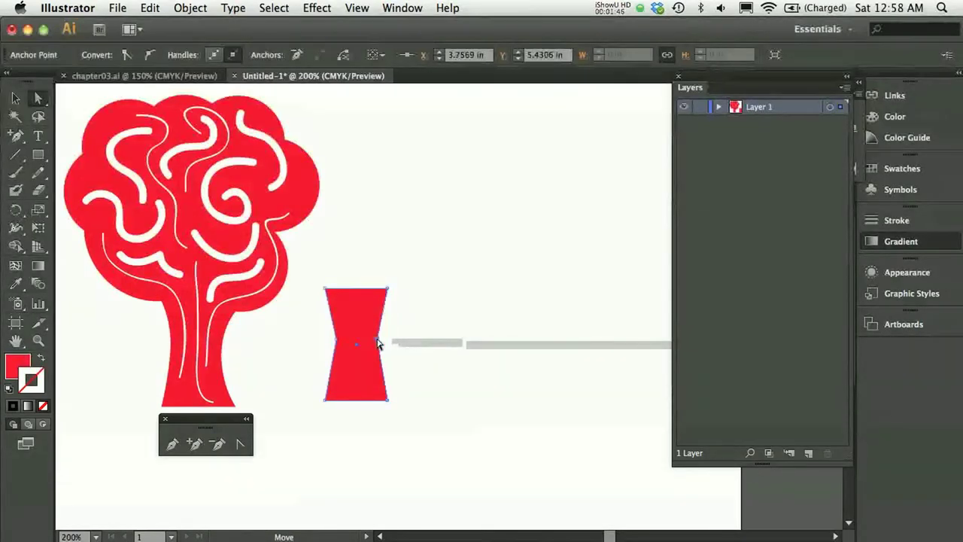
left_click(317, 351)
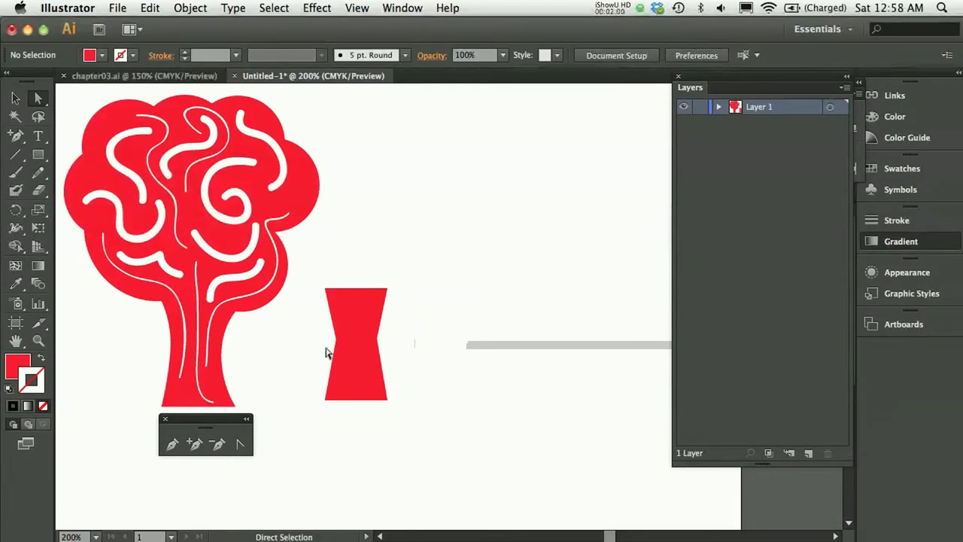
Convert both pinched middle anchors into smooth curves so the sides bow inward
left_click(240, 445)
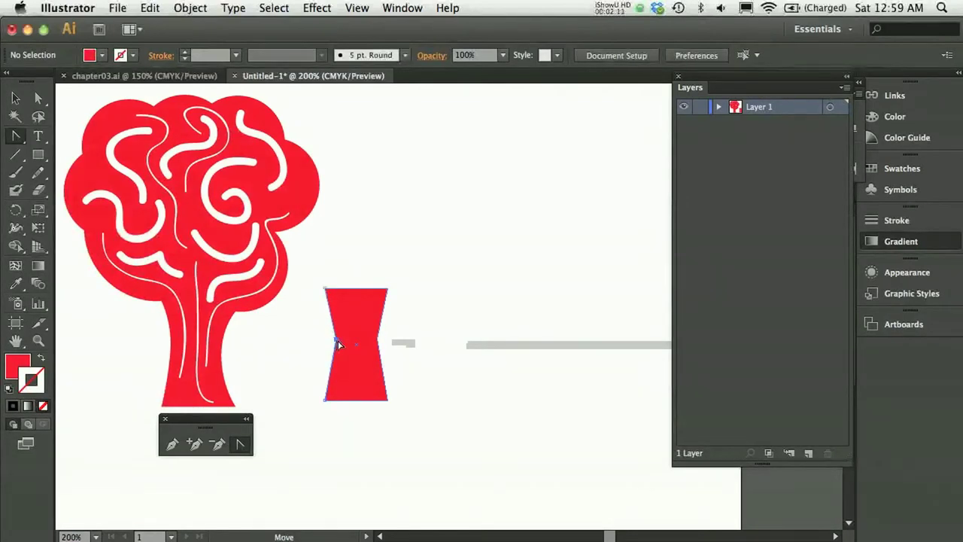
left_click_drag(336, 343, 336, 370)
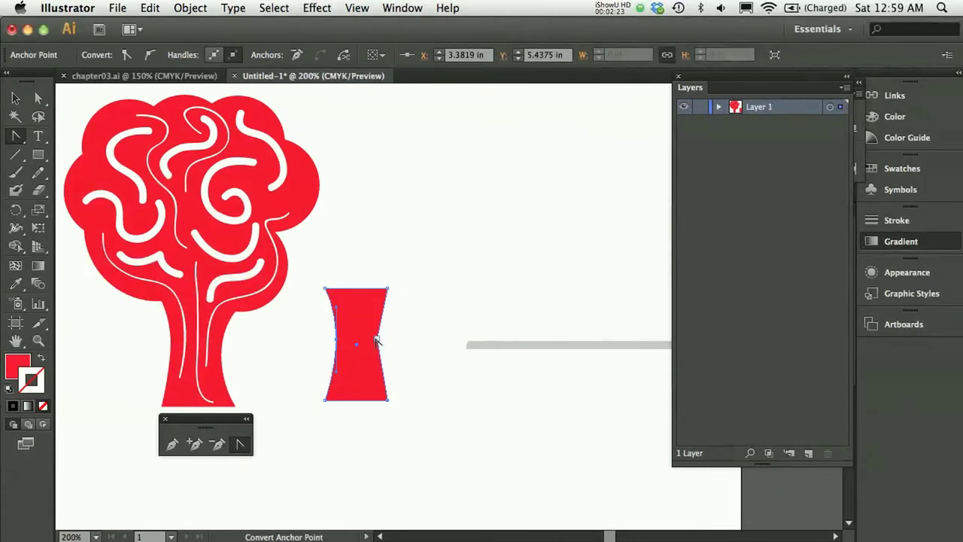
left_click_drag(376, 342, 374, 284)
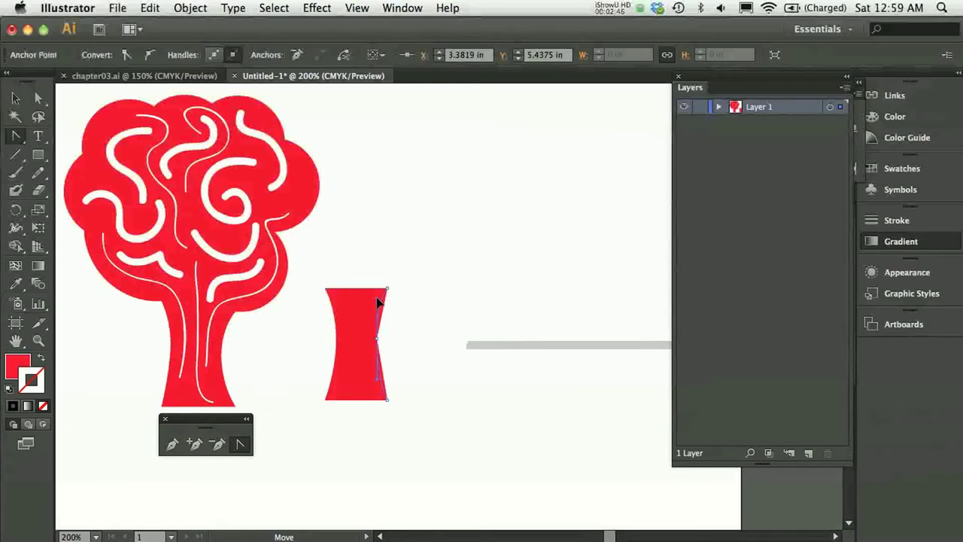
left_click(378, 301)
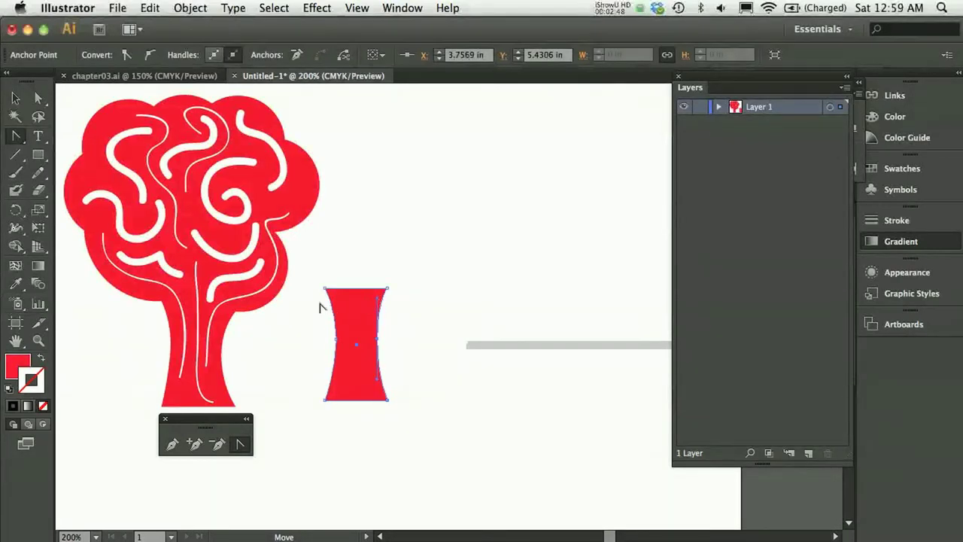
Curve the hourglass's left side further inward with Direct Selection
key("a")
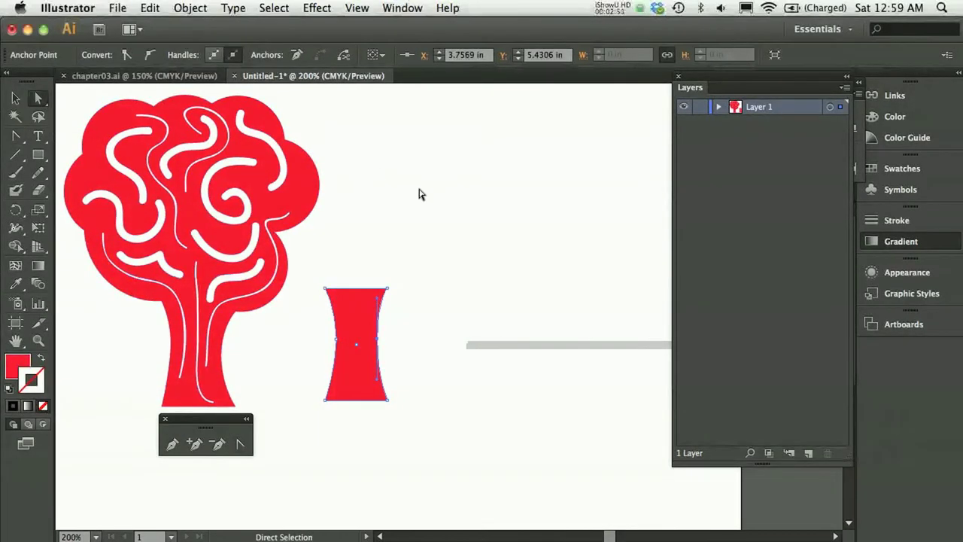
left_click(419, 194)
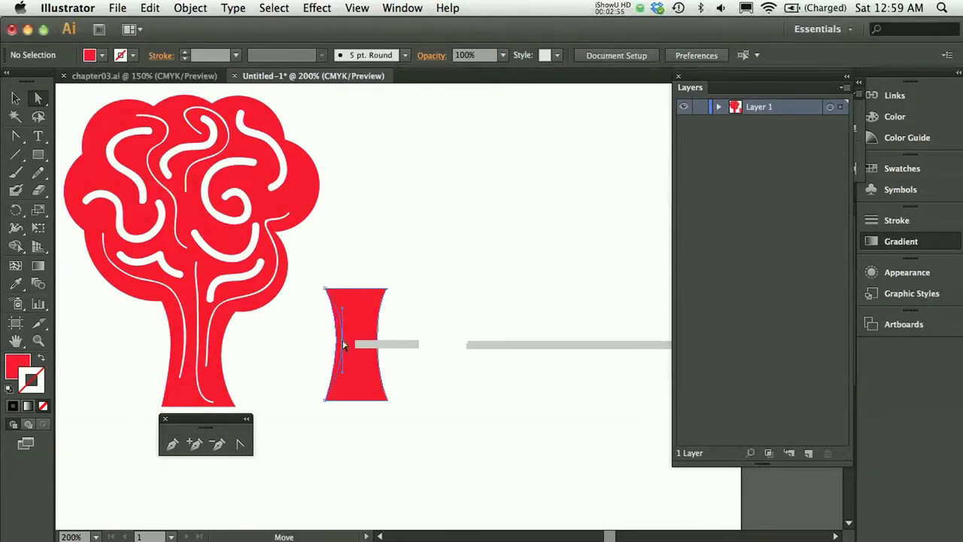
left_click_drag(339, 338, 368, 344)
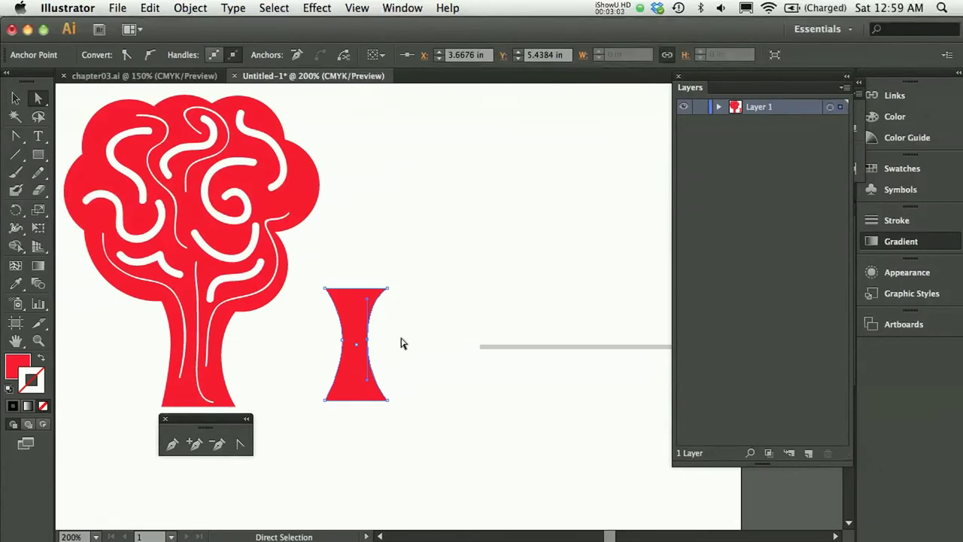
left_click(400, 343)
Widen the hourglass by shifting its right corners right and left corners left
left_click_drag(380, 278, 393, 305)
left_click_drag(378, 387, 397, 418)
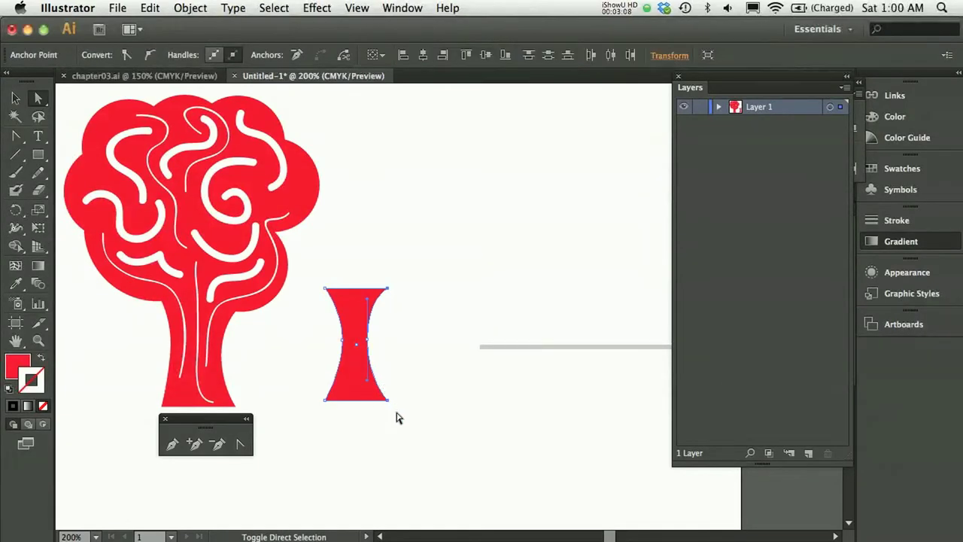
key("shift+Right")
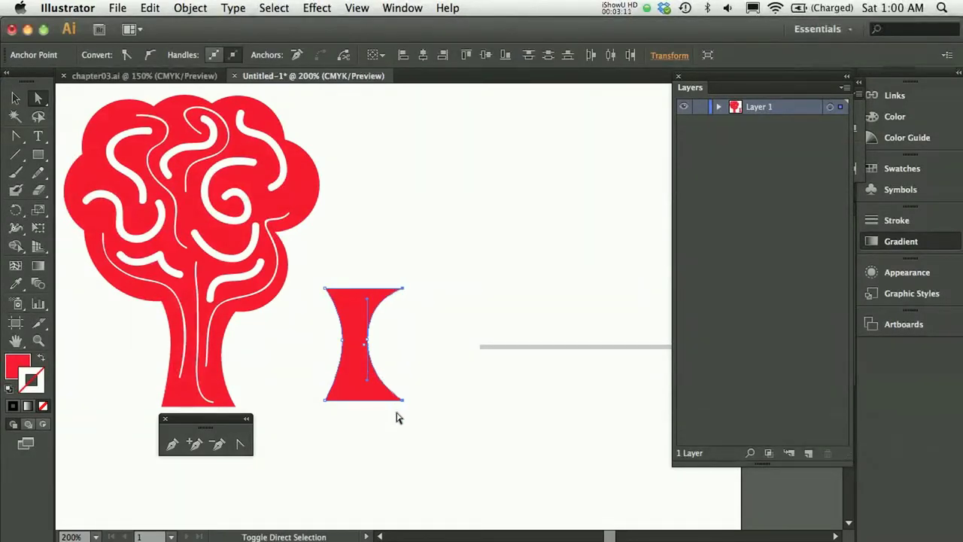
key("shift+Right")
left_click_drag(316, 272, 329, 304)
left_click_drag(315, 393, 333, 411)
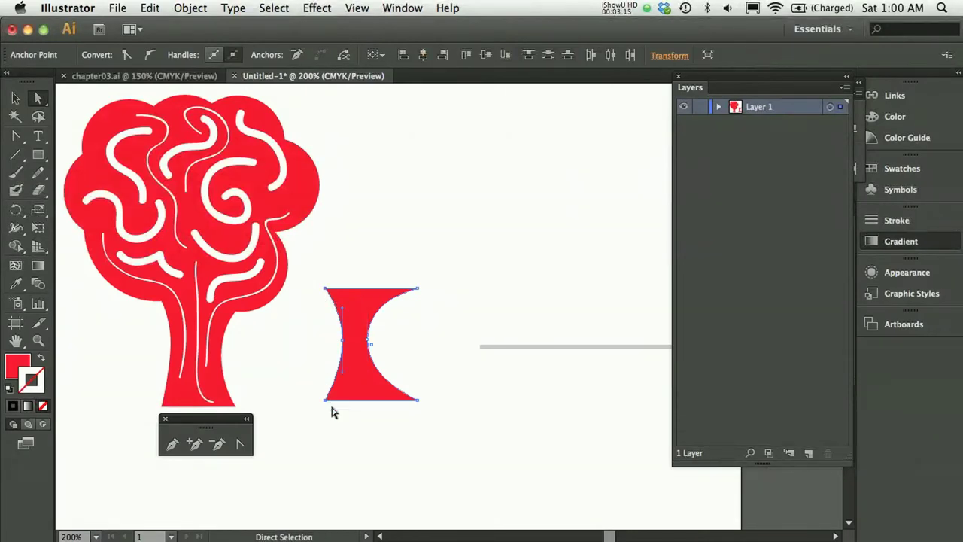
key("shift+Left")
key("shift+Left")
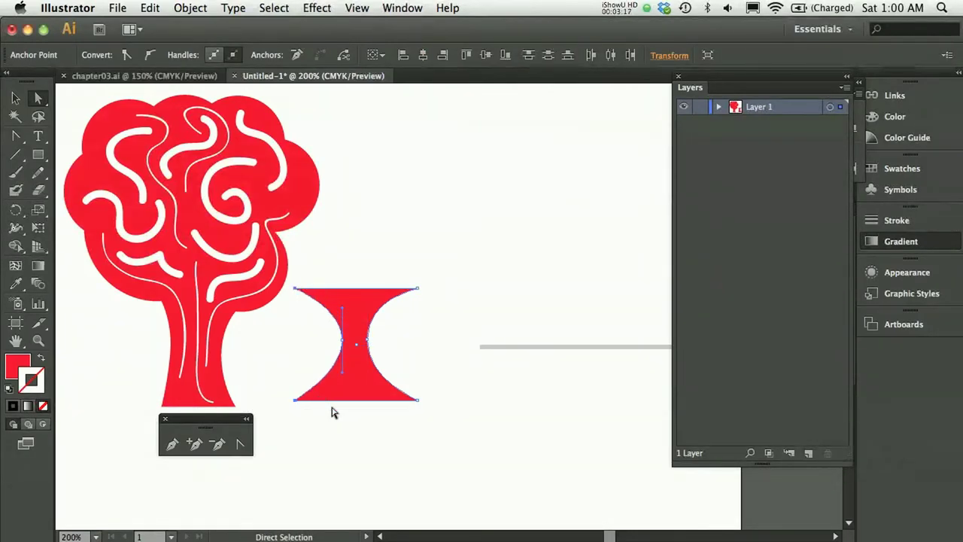
Pull the left middle point further left, then take up the Pen tool
left_click(348, 428)
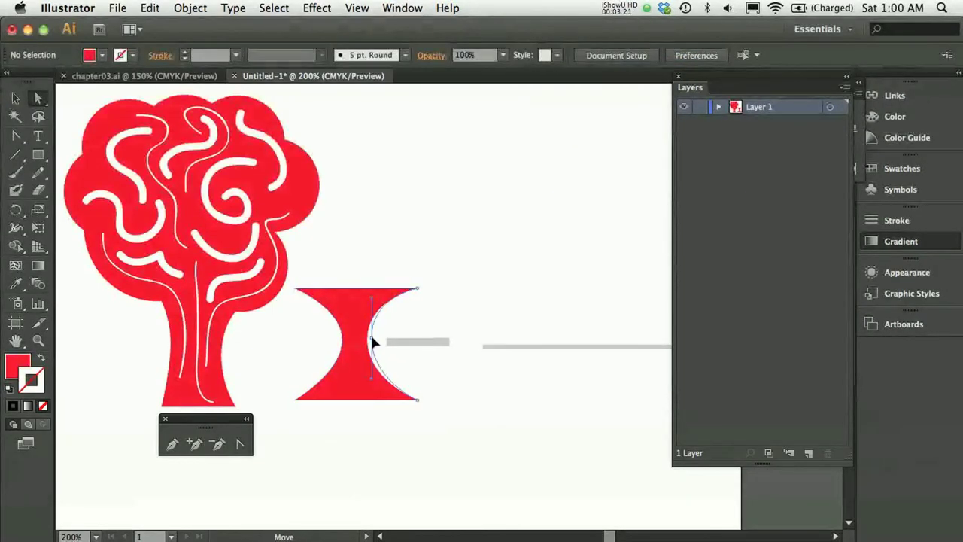
left_click(340, 350)
mouse_move(341, 346)
left_mouse_down()
mouse_move(329, 344)
mouse_move(348, 340)
mouse_move(330, 339)
left_mouse_up()
left_click(344, 438)
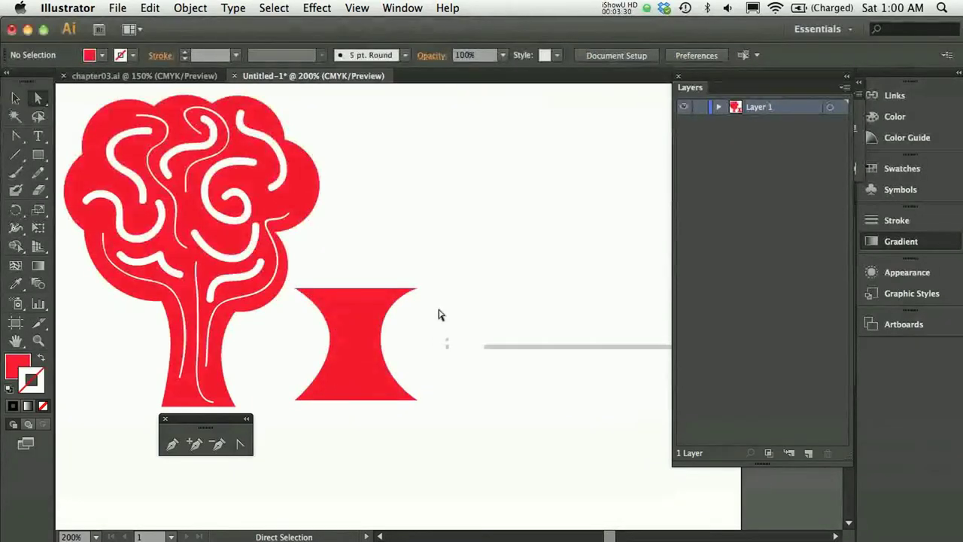
left_click(172, 449)
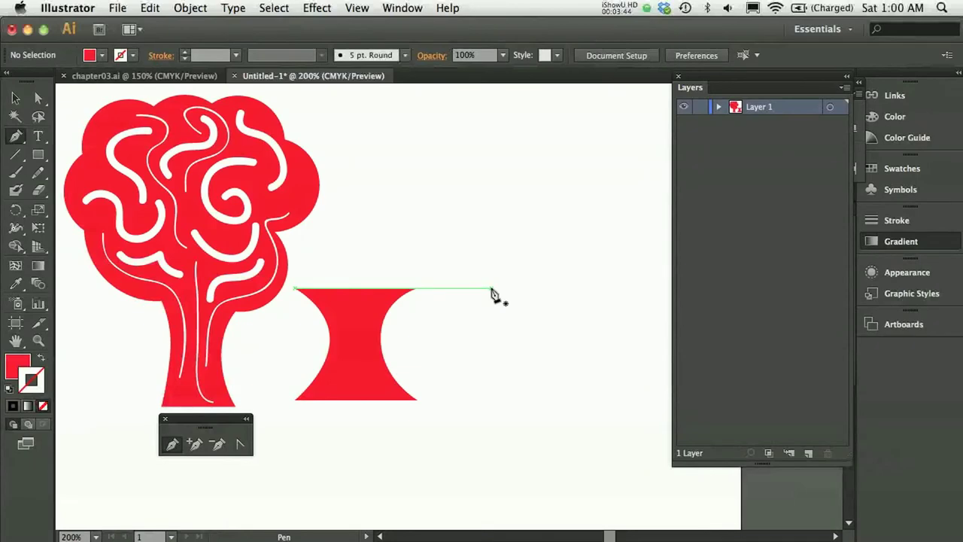
Pen-draw a closed four-corner hourglass with curved midpoints on both sides, right of the first
left_click(491, 288)
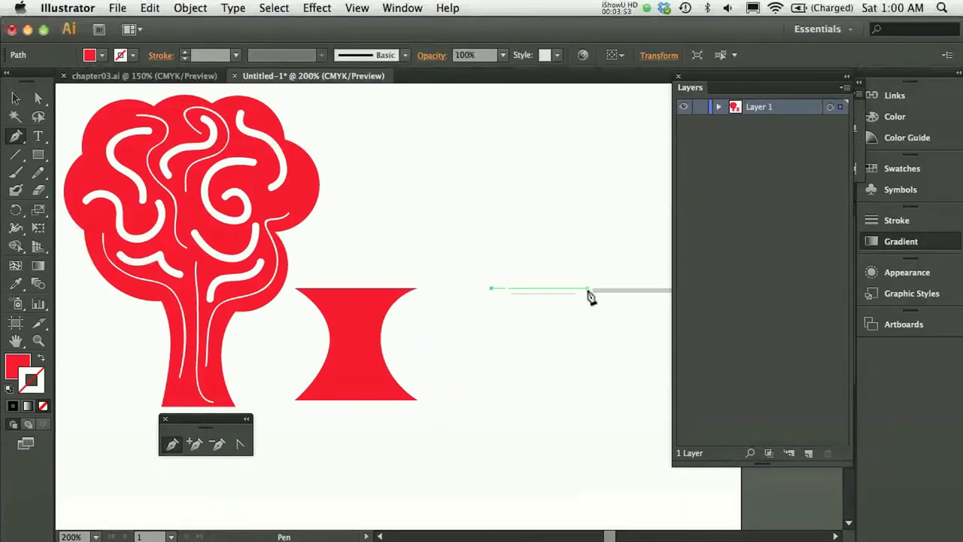
left_click(588, 289)
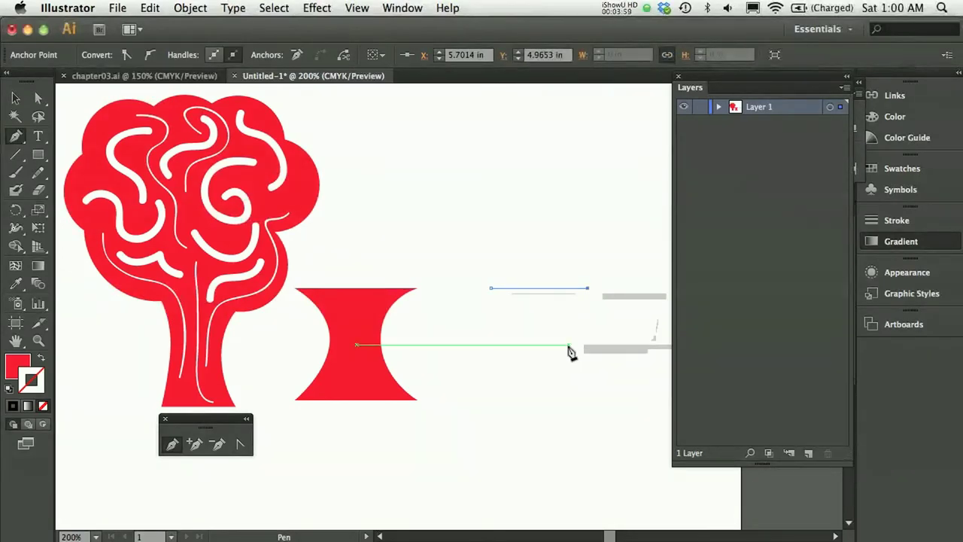
left_click_drag(568, 347, 572, 371)
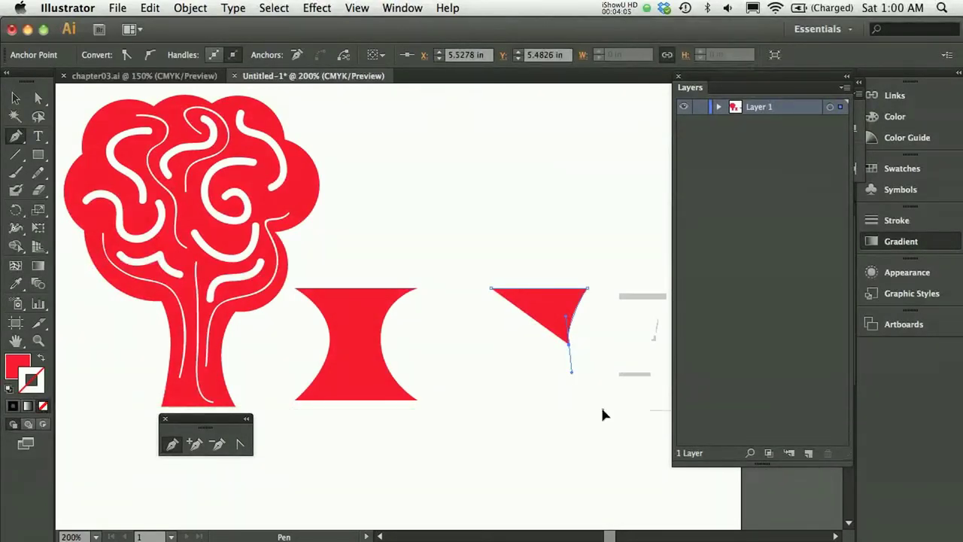
left_click(601, 410)
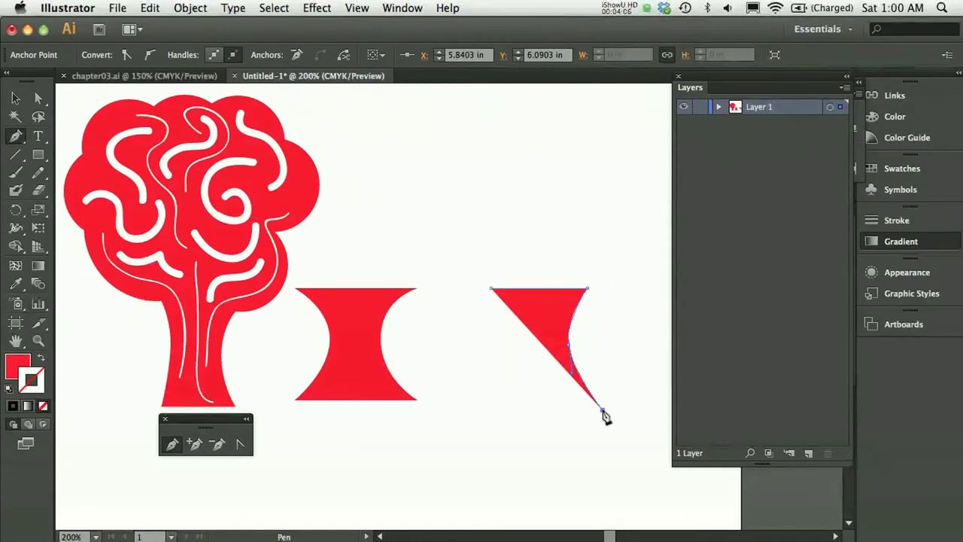
left_click(496, 411)
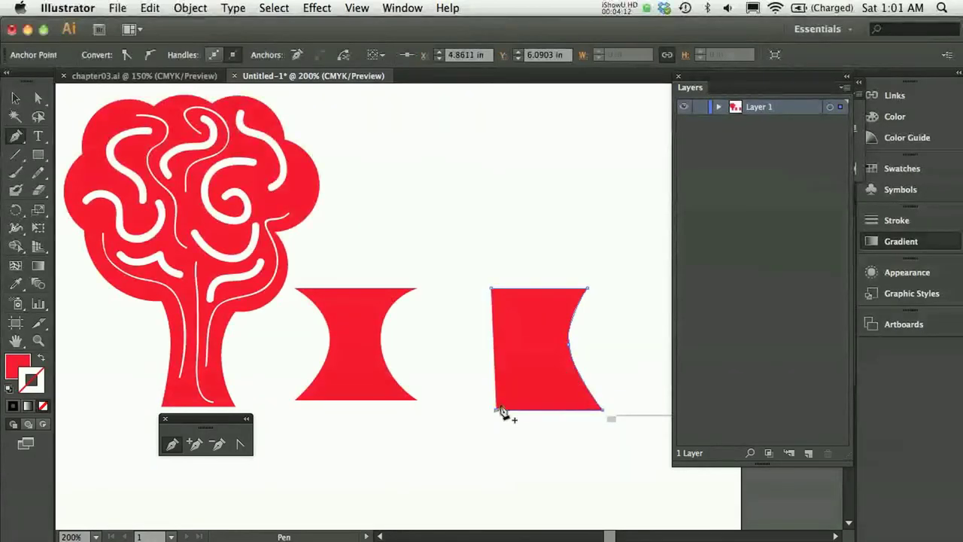
left_click(511, 346)
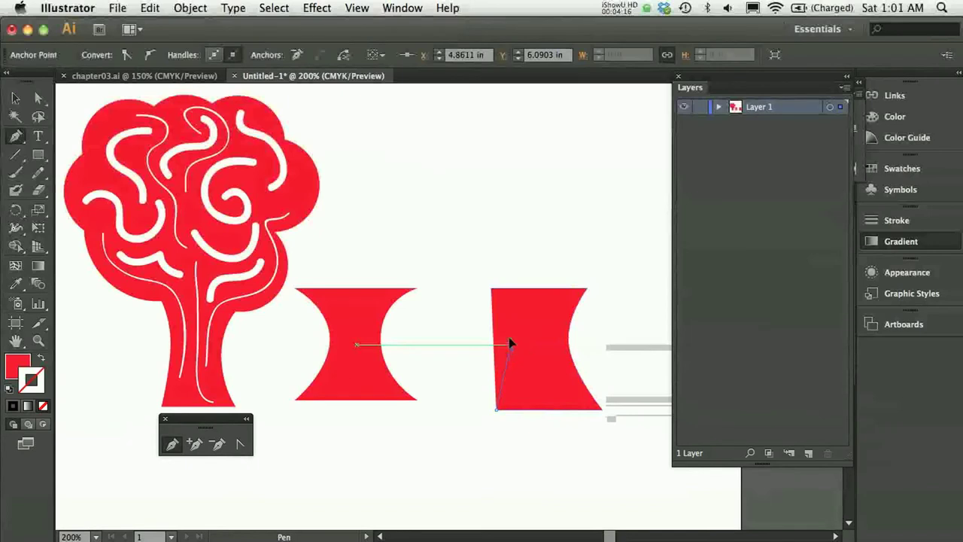
left_click_drag(510, 344, 509, 316)
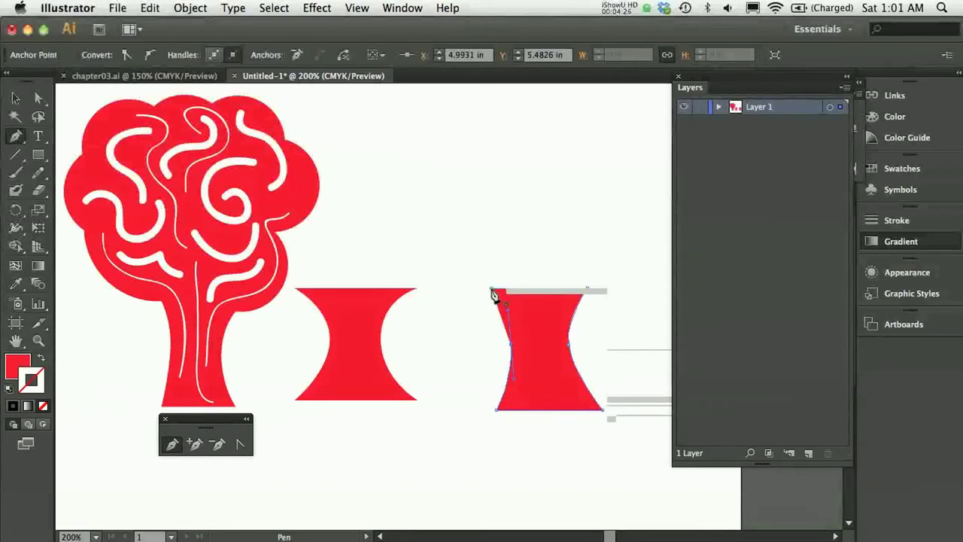
left_click(493, 291)
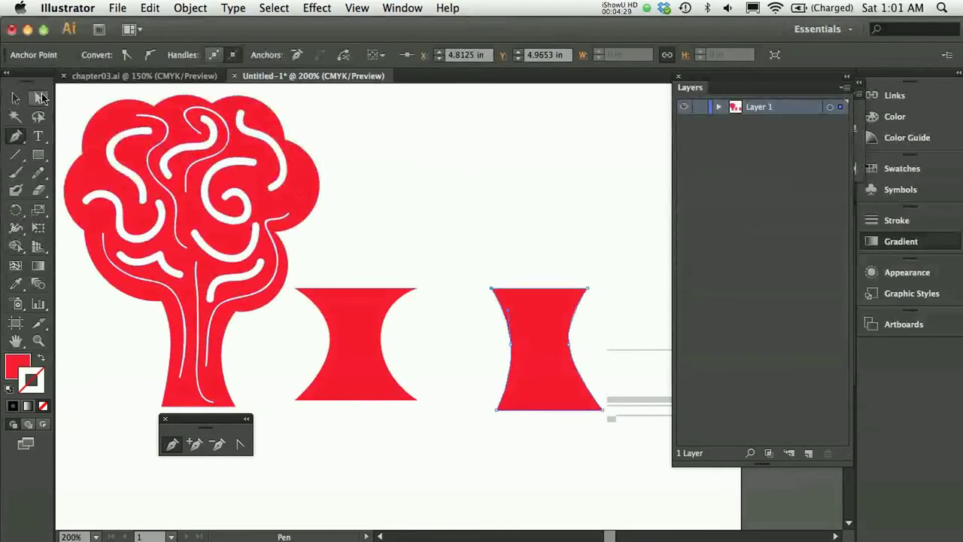
left_click(39, 98)
left_click(454, 186)
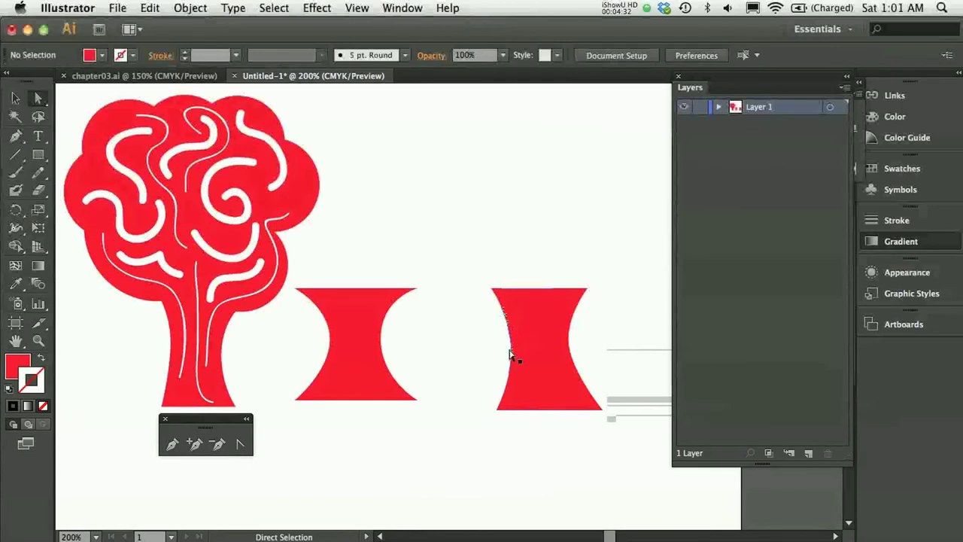
left_click_drag(512, 351, 517, 345)
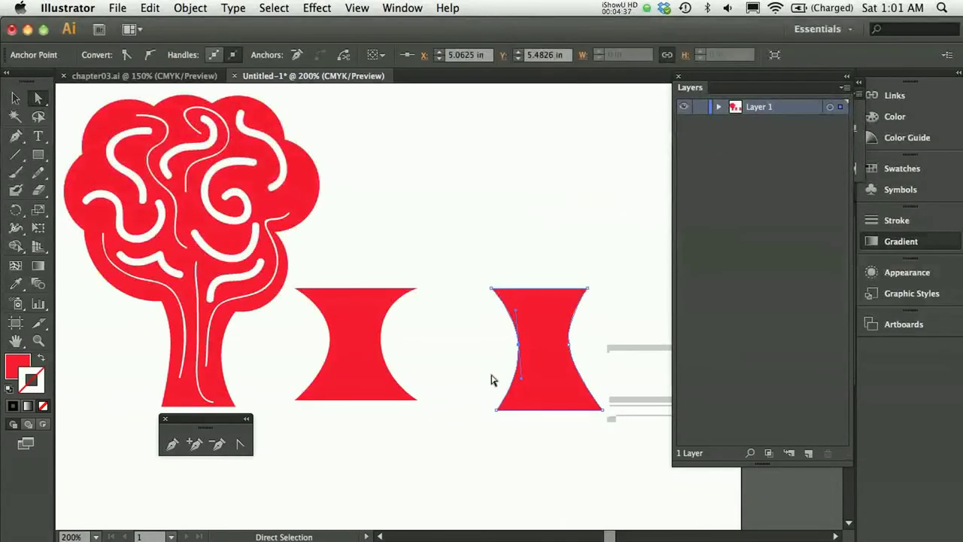
left_click_drag(570, 346, 568, 374)
left_click(462, 349)
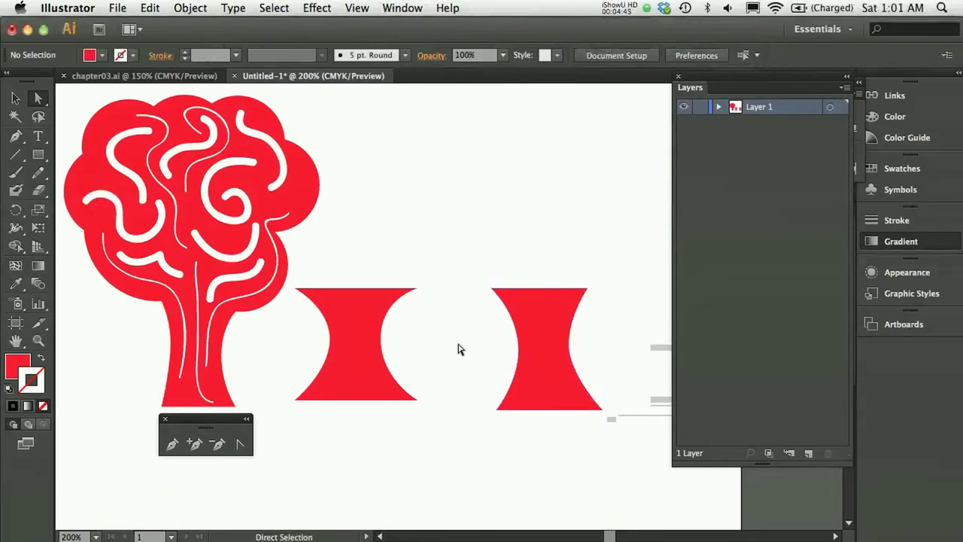
left_click(340, 323)
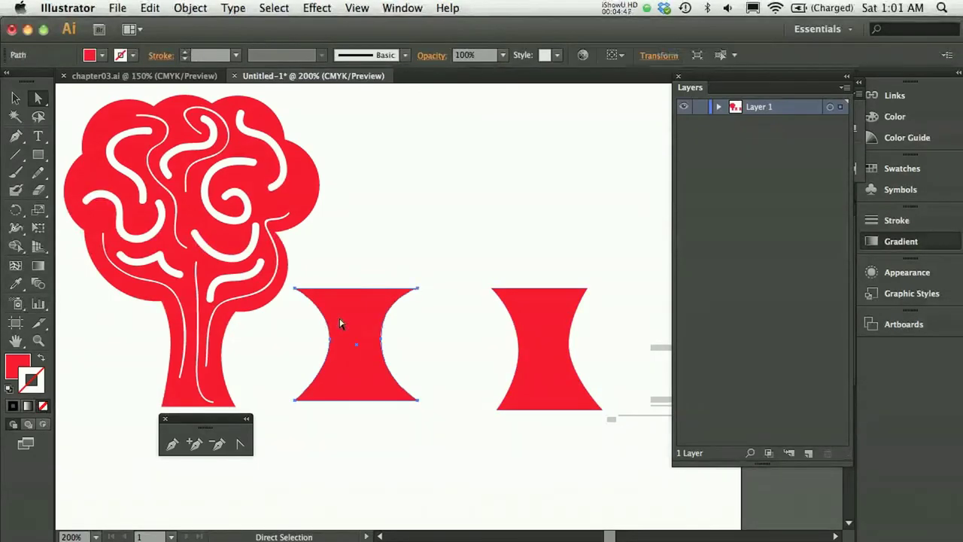
left_click(534, 326)
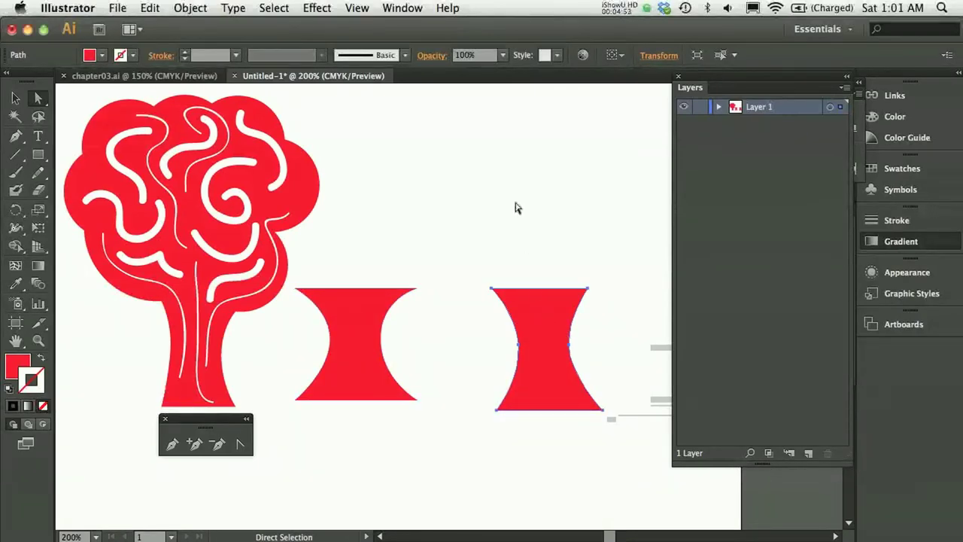
left_click_drag(606, 296, 489, 285)
left_click(491, 288)
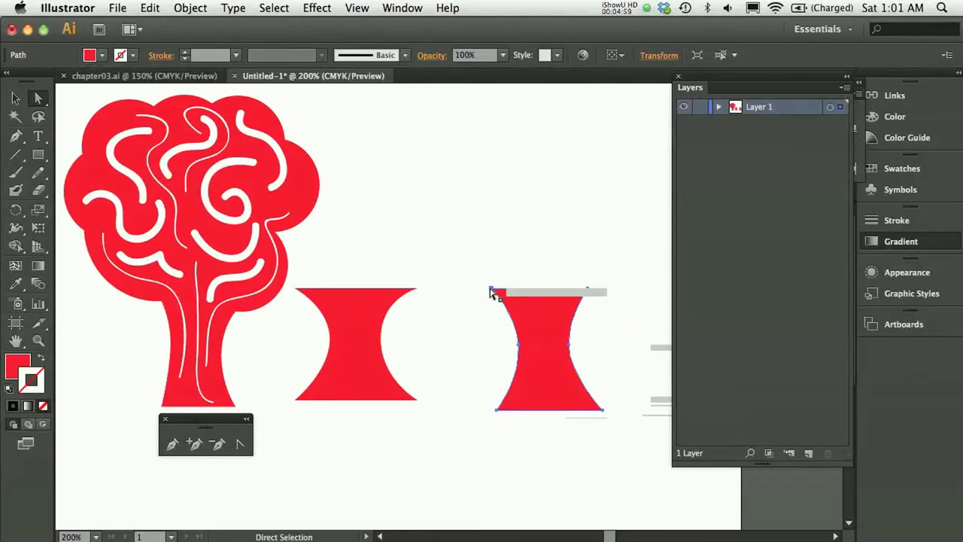
left_click(460, 310)
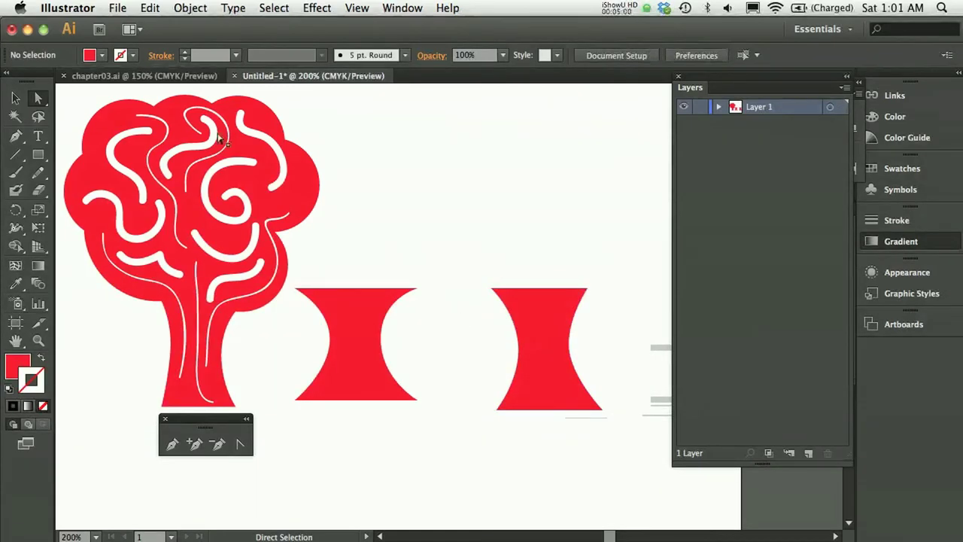
left_click(38, 154)
left_click_drag(393, 131, 418, 176)
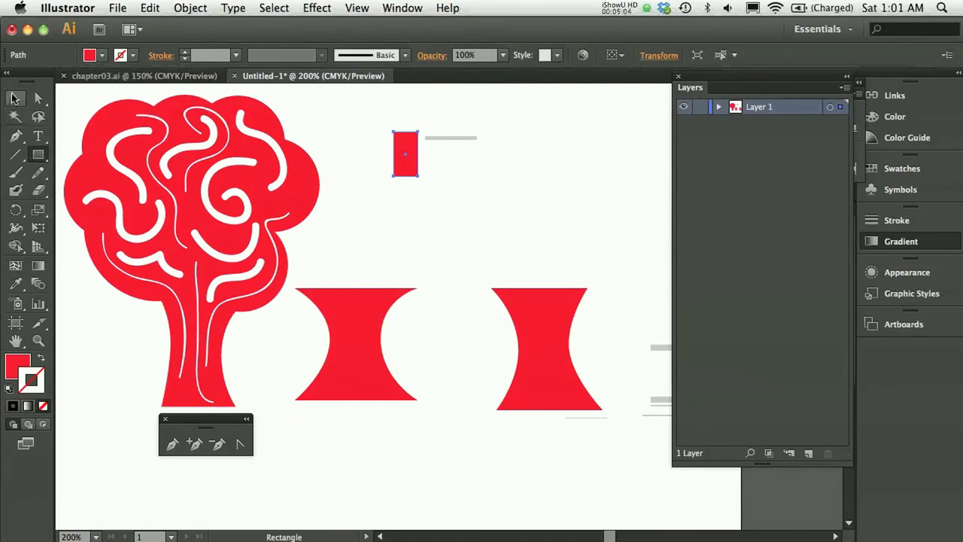
left_click(15, 98)
key("Delete")
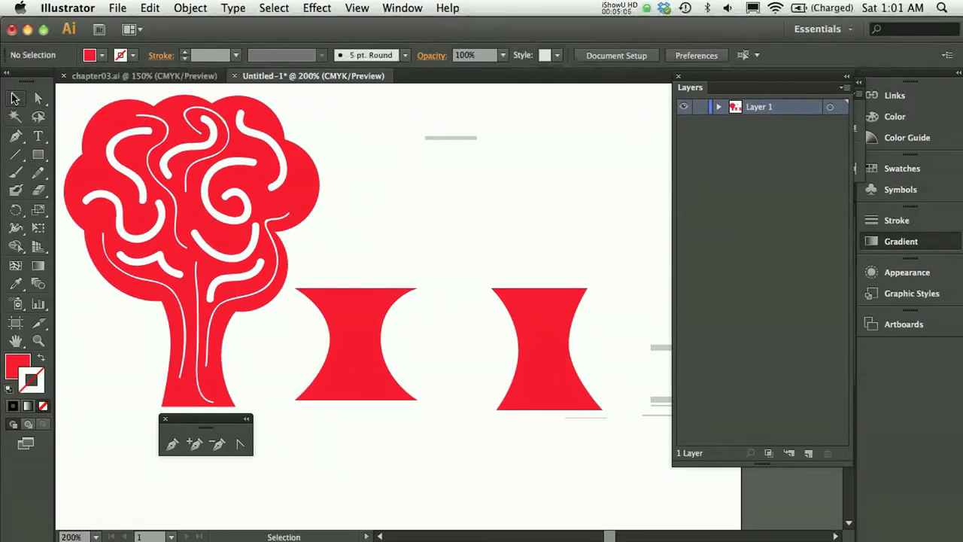
left_click(171, 443)
left_click(410, 158)
left_click(381, 207)
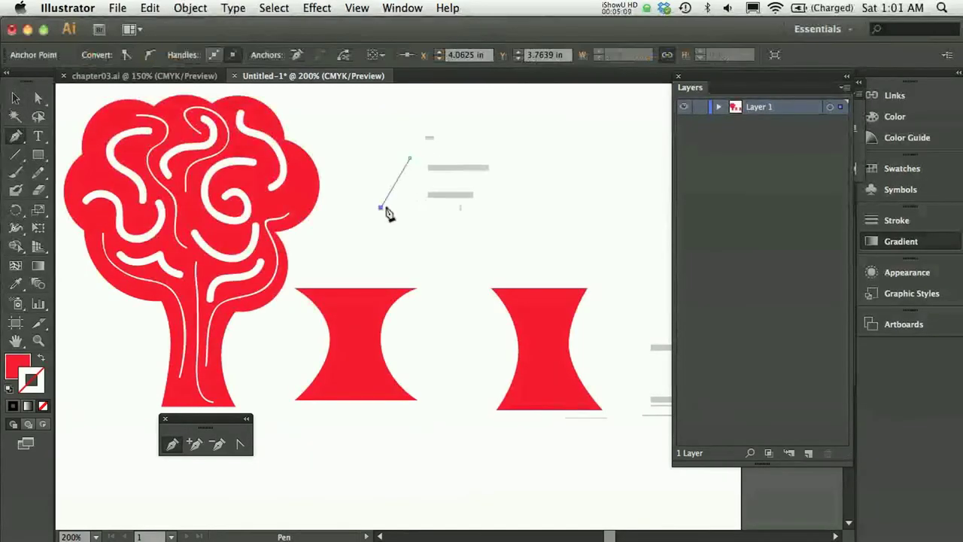
left_click(493, 179)
left_click(518, 137)
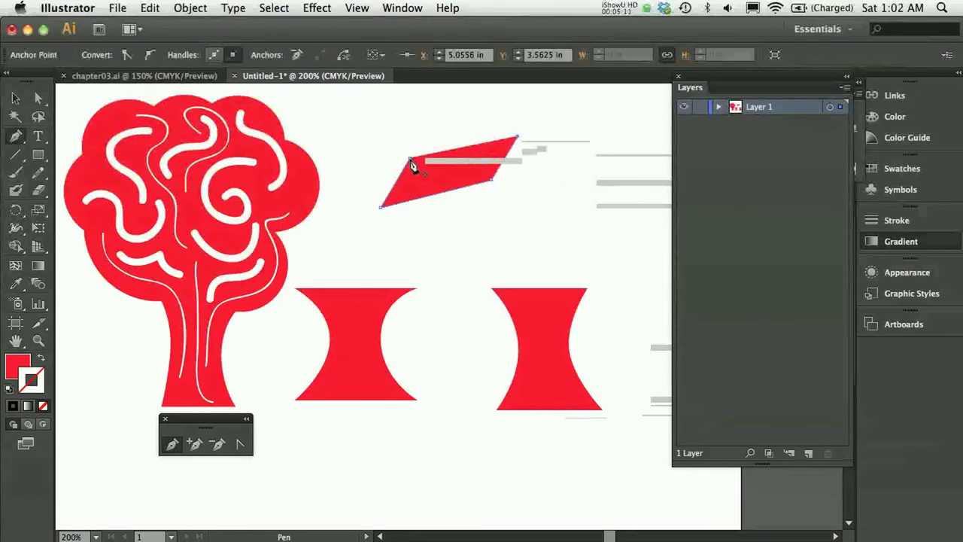
left_click(411, 160)
left_click(15, 98)
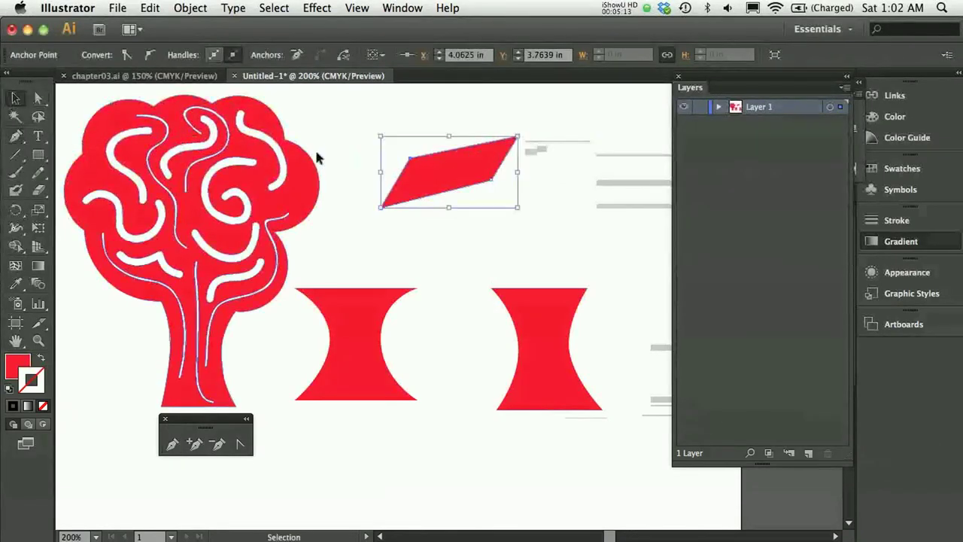
key("Delete")
left_click(467, 207)
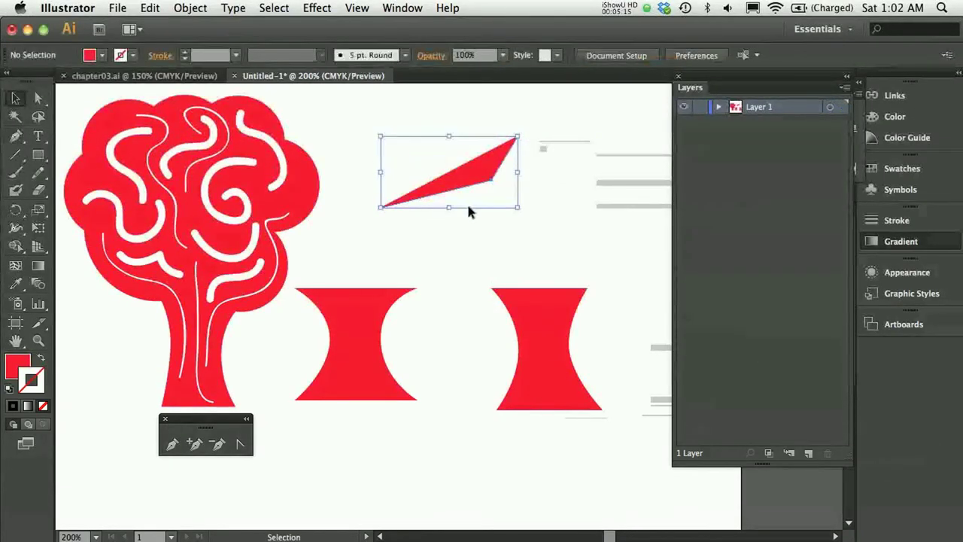
key("Delete")
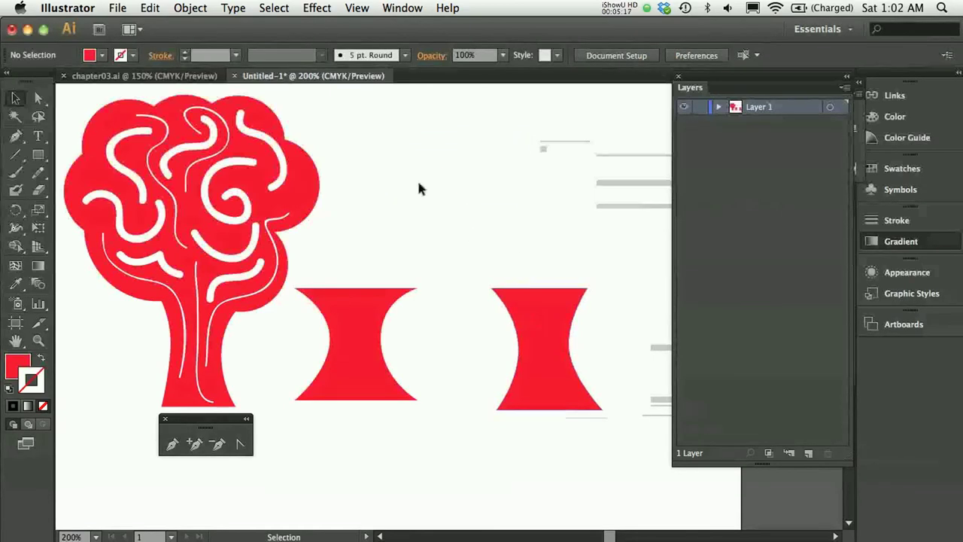
Open the View menu and go to the Smart Guides option
left_click(356, 7)
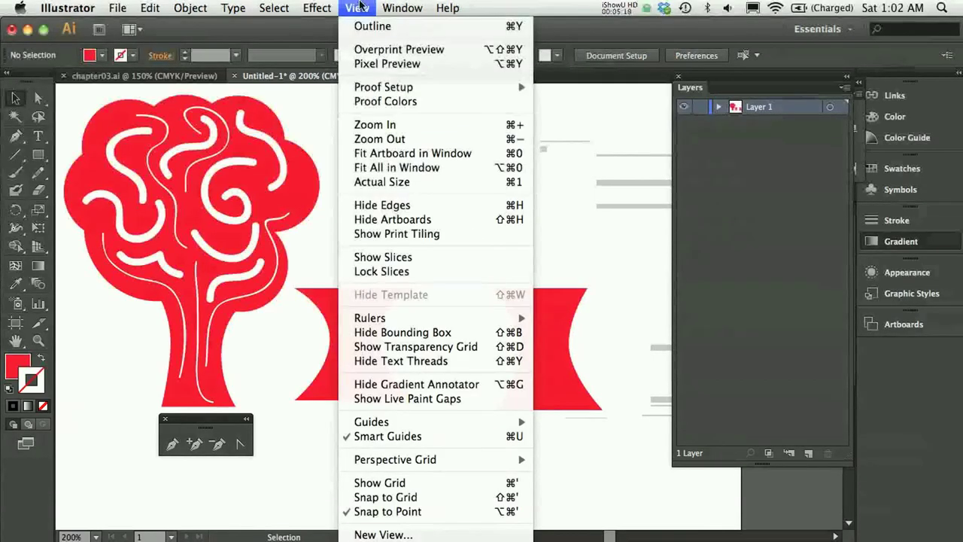
mouse_move(374, 428)
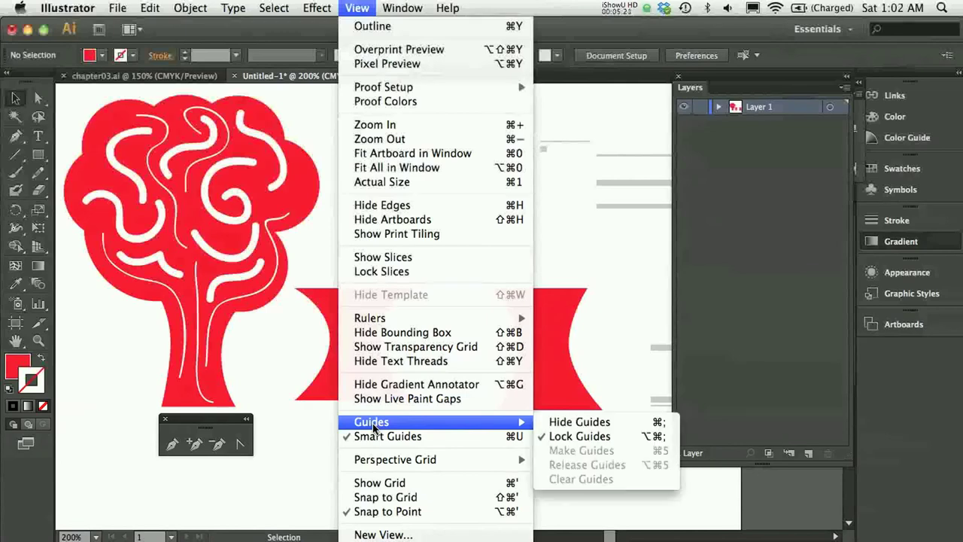